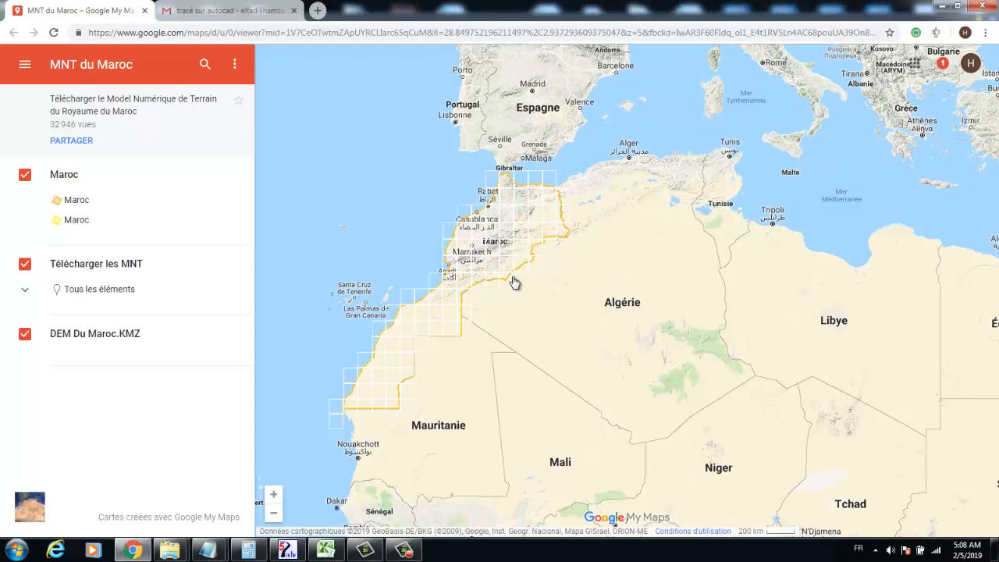
scroll(515, 283, up, 2)
scroll(409, 305, down, 1)
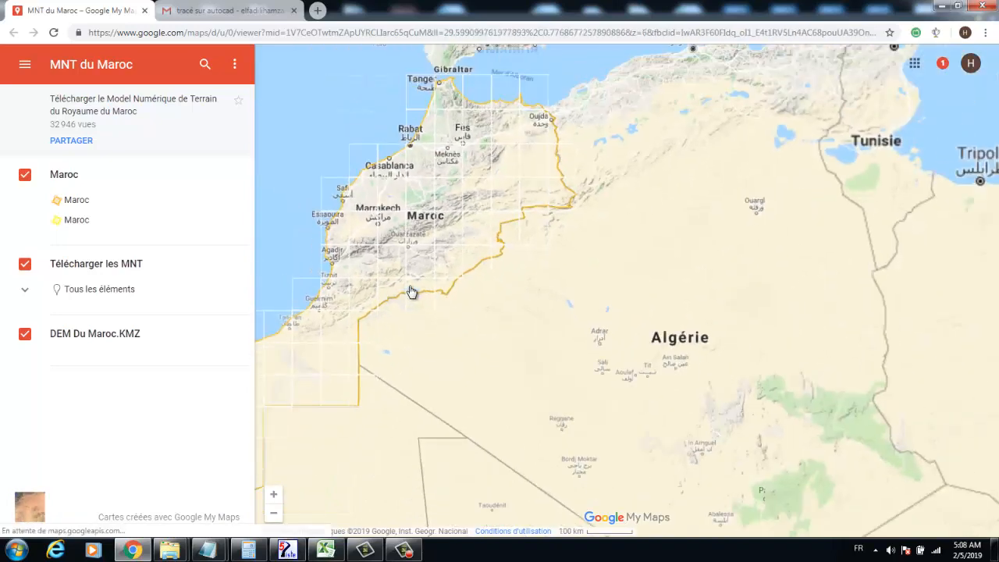
scroll(411, 289, down, 1)
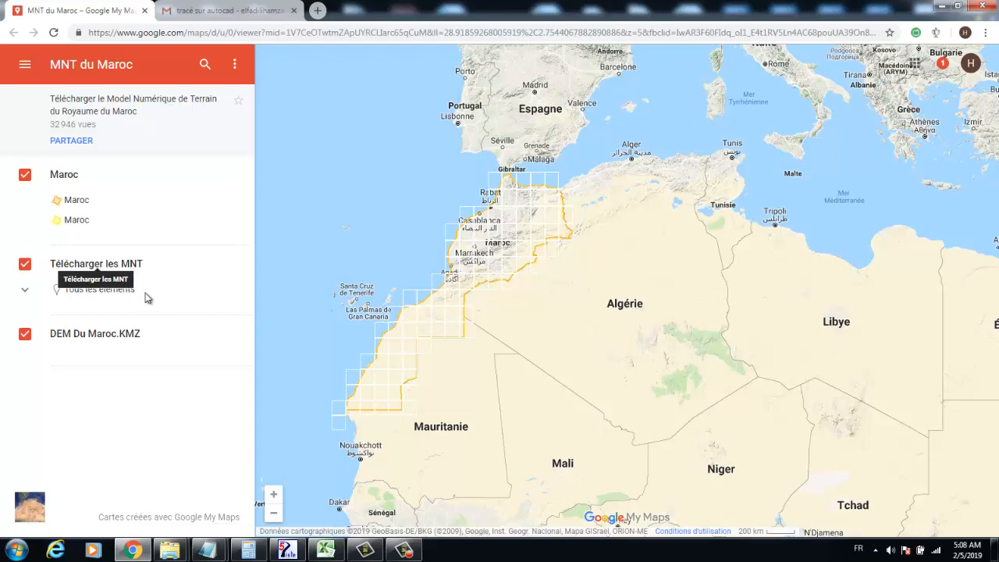
Add the line "DEM : digital elevation model" to the VRD.txt note in Notepad, and put the note away.
mouse_move(208, 550)
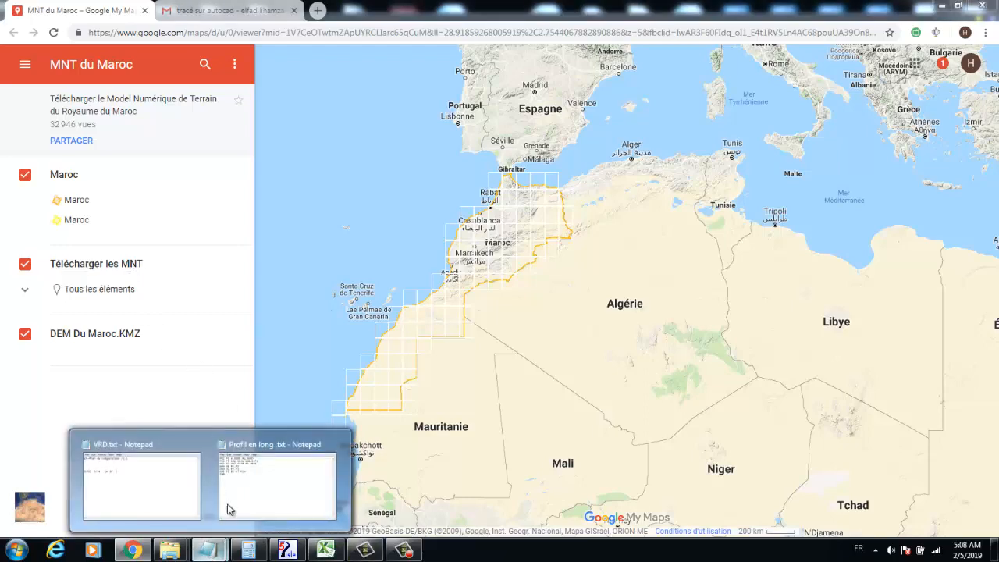
click(174, 500)
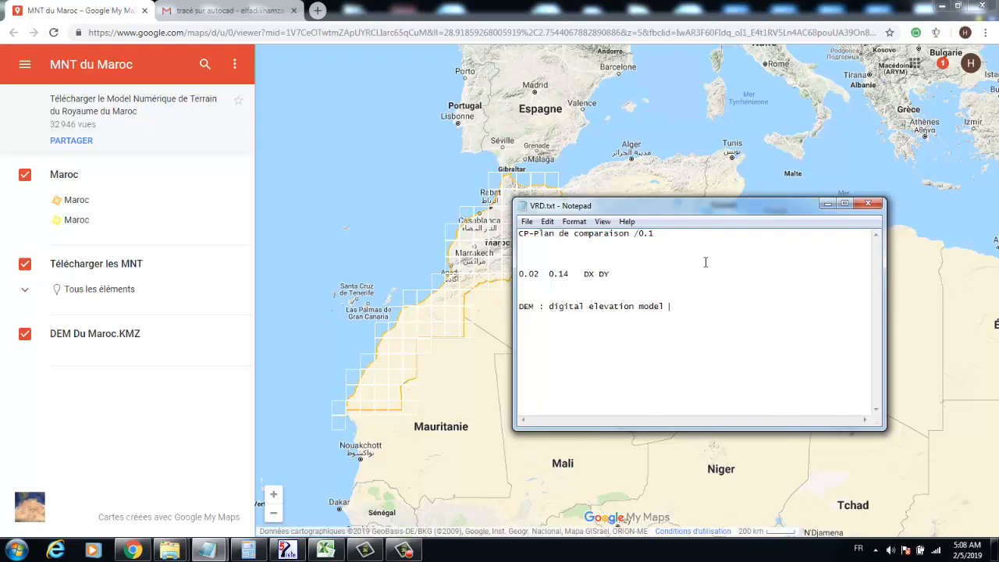
click(828, 205)
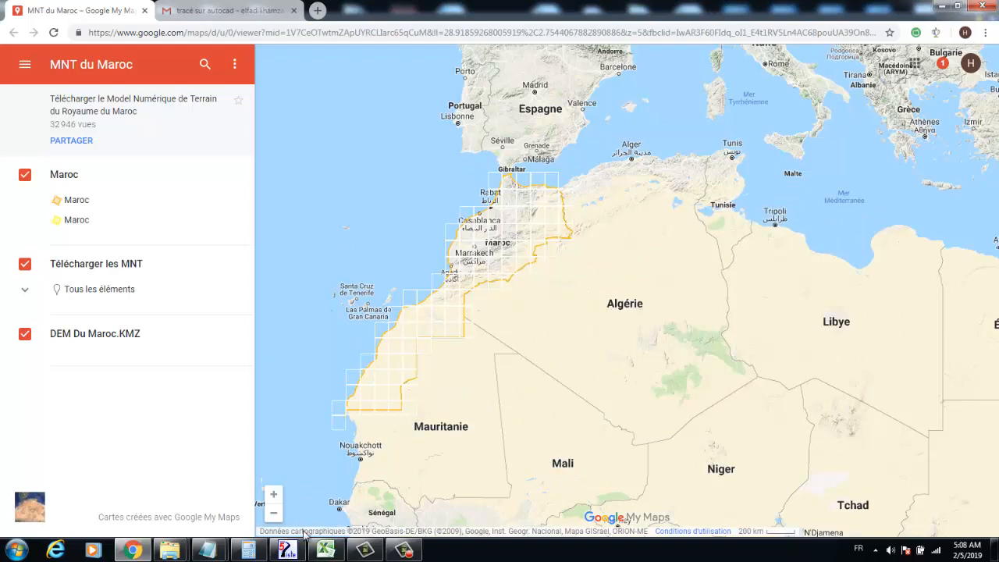
Select the 31N8 tile southeast of Marrakech on the Morocco map and open its DEM download link.
click(274, 496)
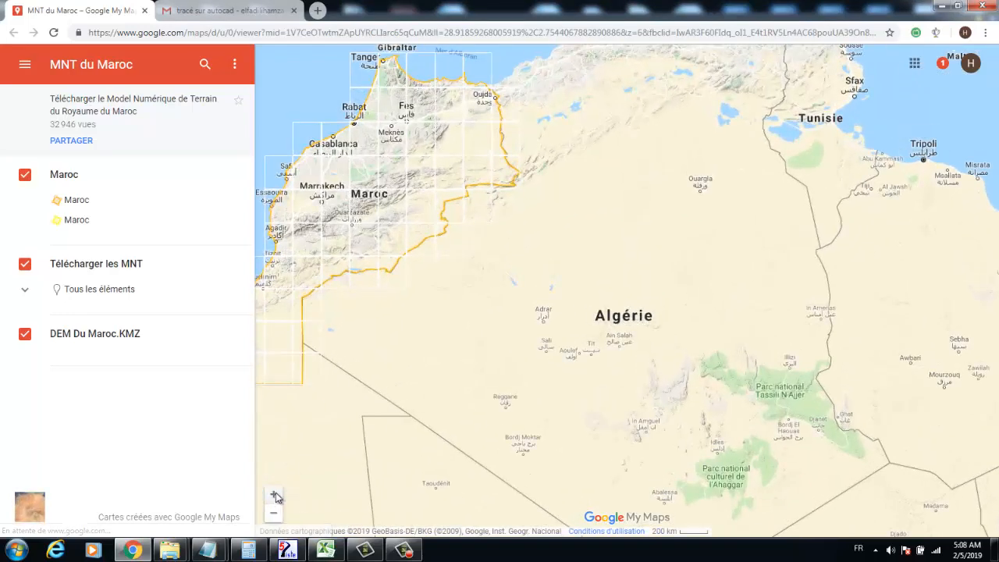
scroll(356, 316, down, 1)
drag(355, 317, 484, 289)
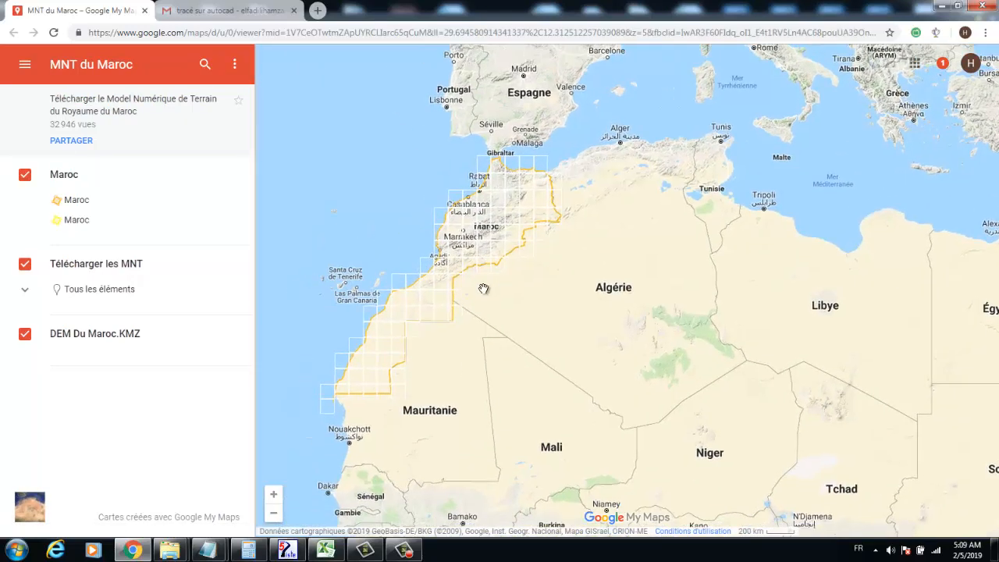
scroll(464, 254, up, 2)
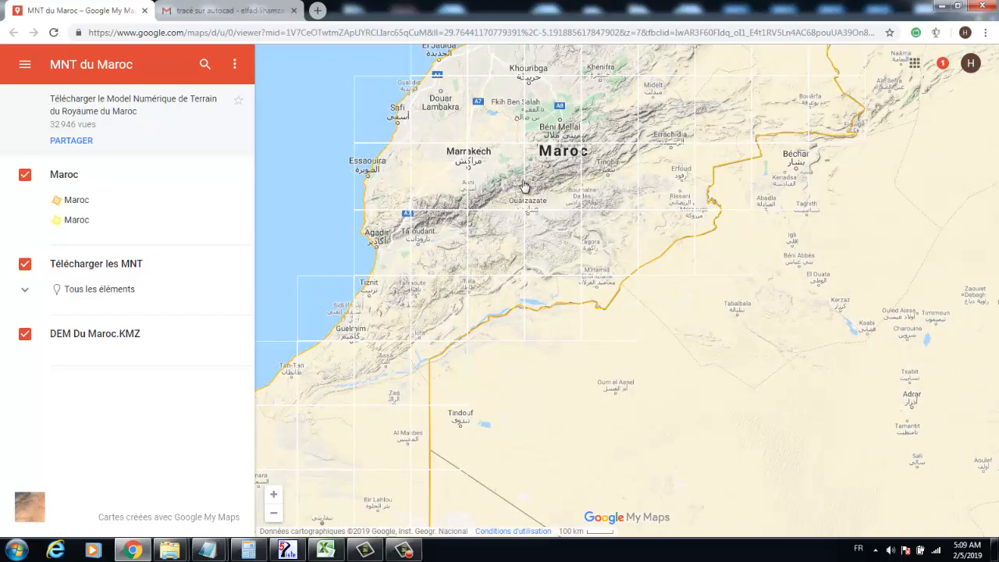
scroll(525, 185, up, 2)
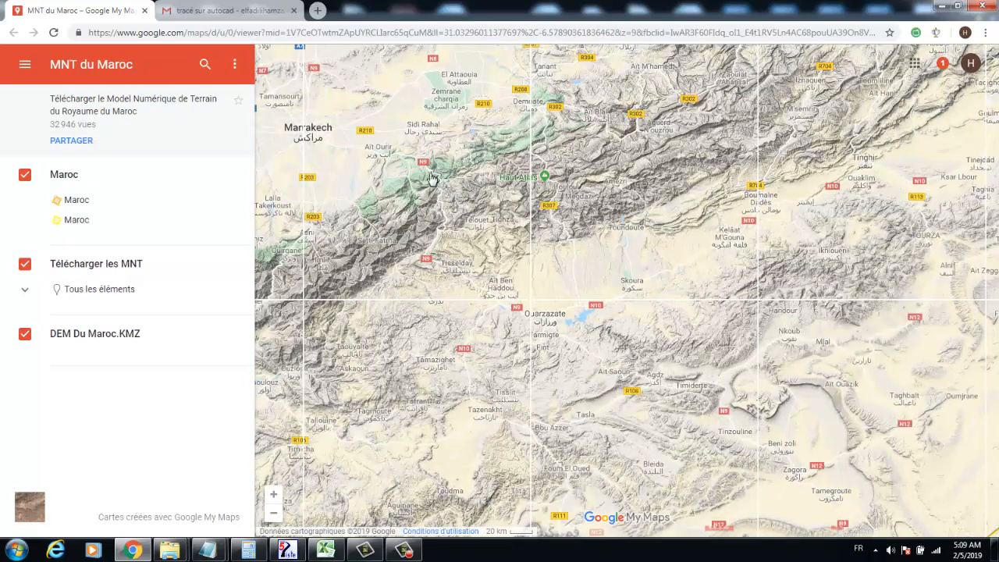
click(456, 185)
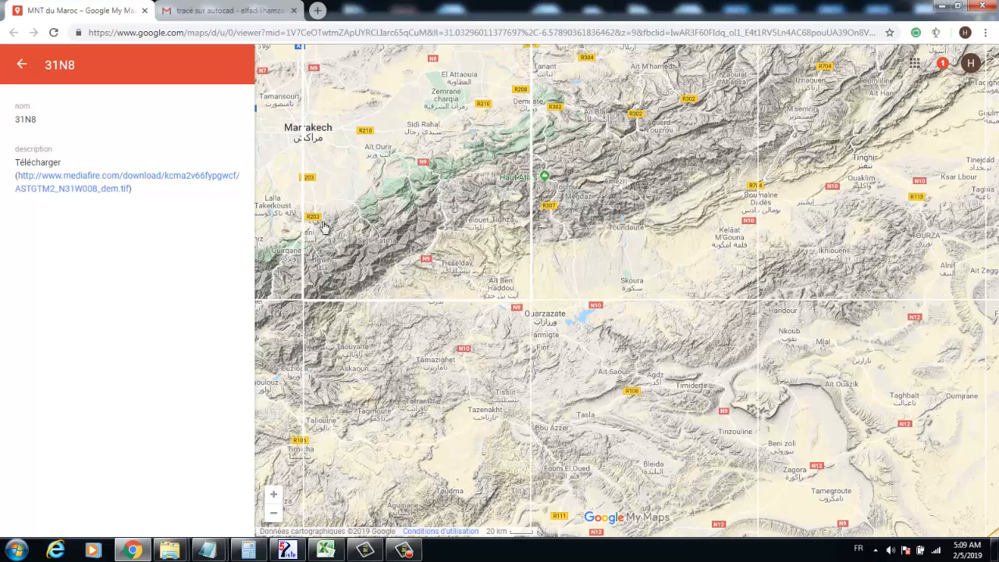
click(91, 183)
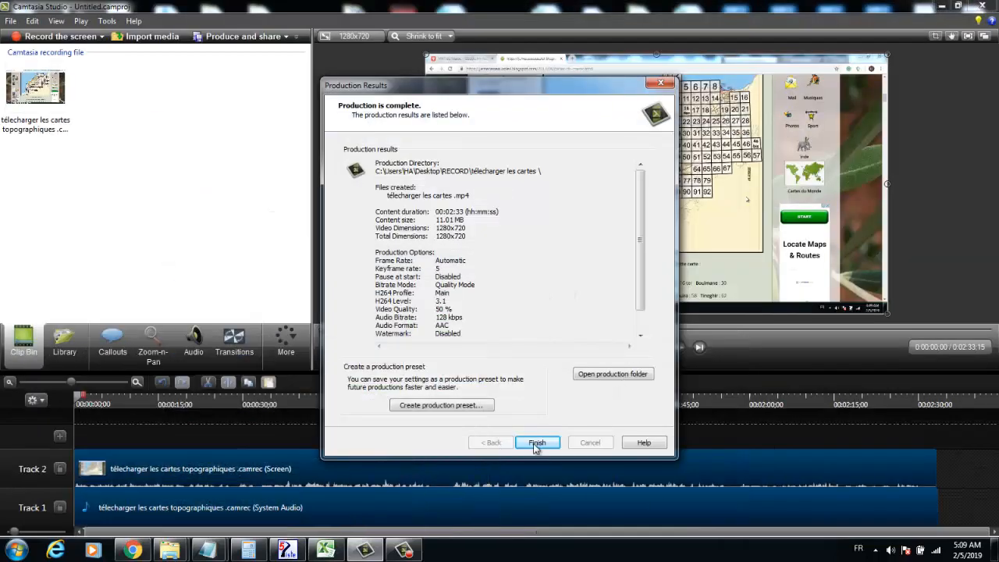
Put Camtasia Studio away and launch Global Mapper 18 (64-bit) from the desktop, cancelling its training window.
click(536, 445)
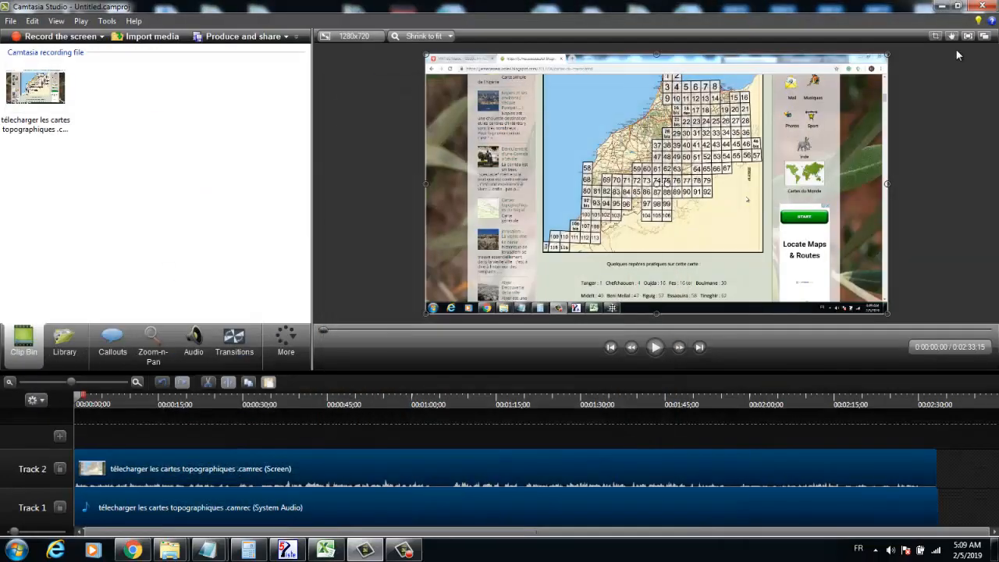
click(945, 7)
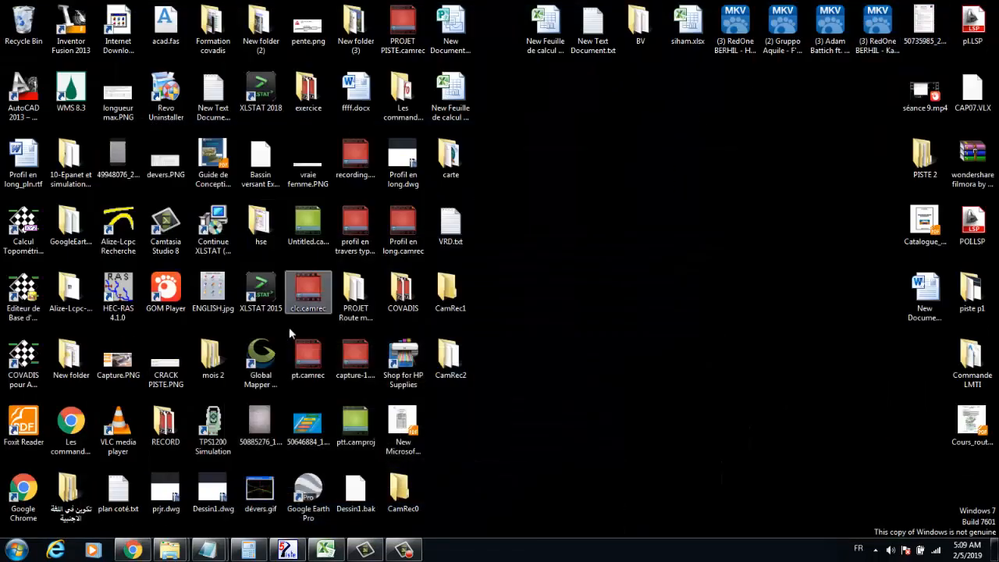
click(267, 367)
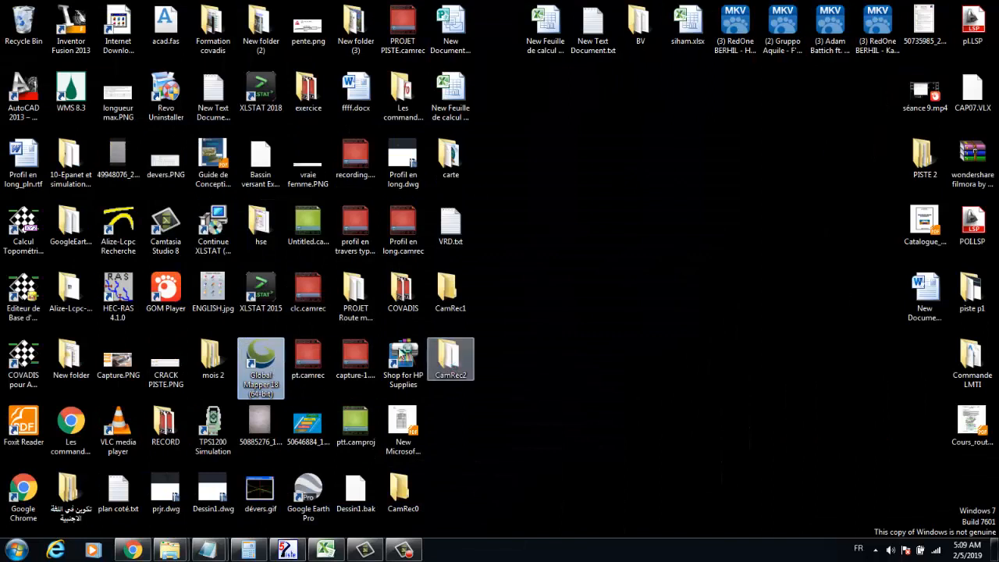
click(349, 347)
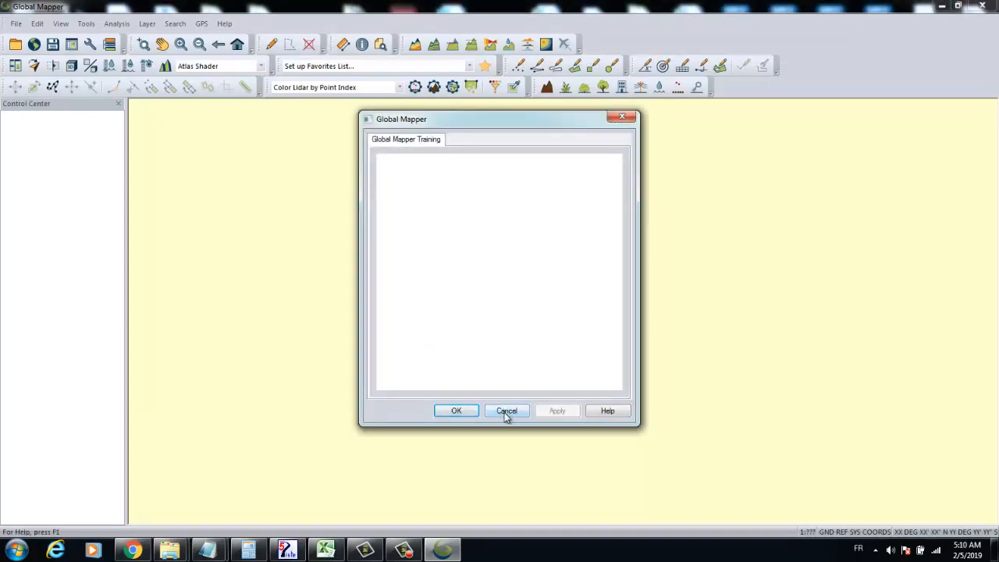
click(506, 413)
click(495, 372)
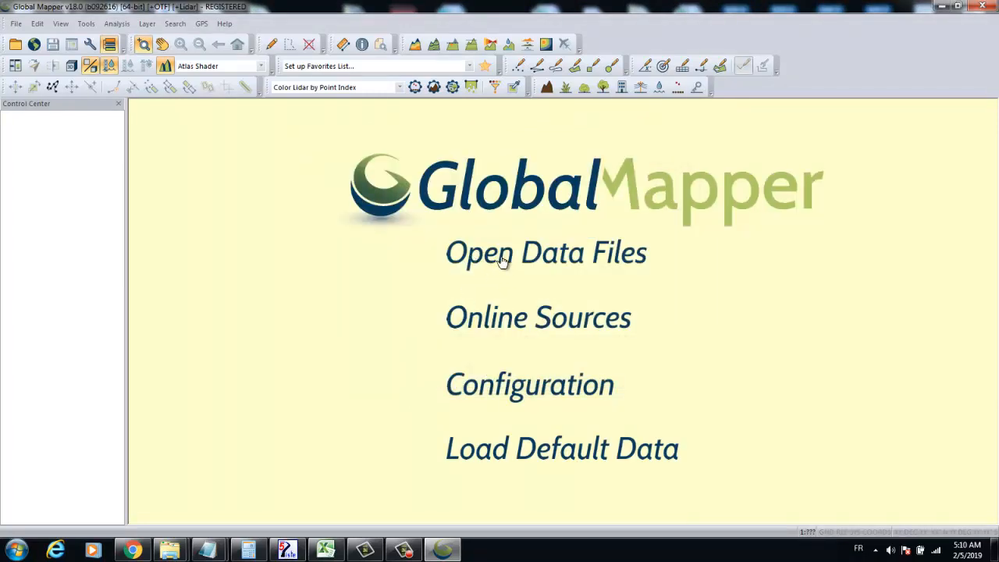
Load the elevation file ASTGTM2_N31W005_dem.tif from the Downloads folder.
click(551, 264)
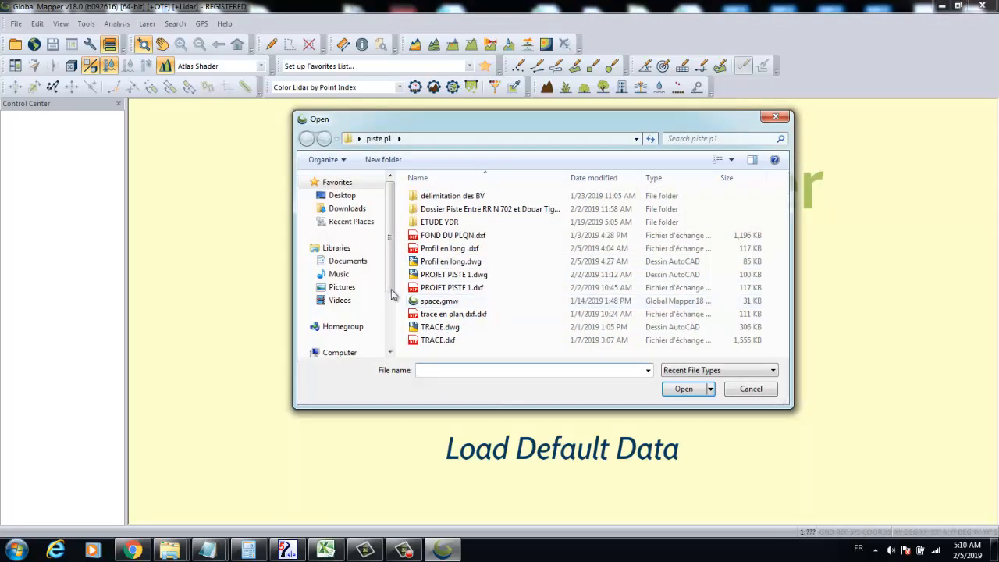
click(348, 208)
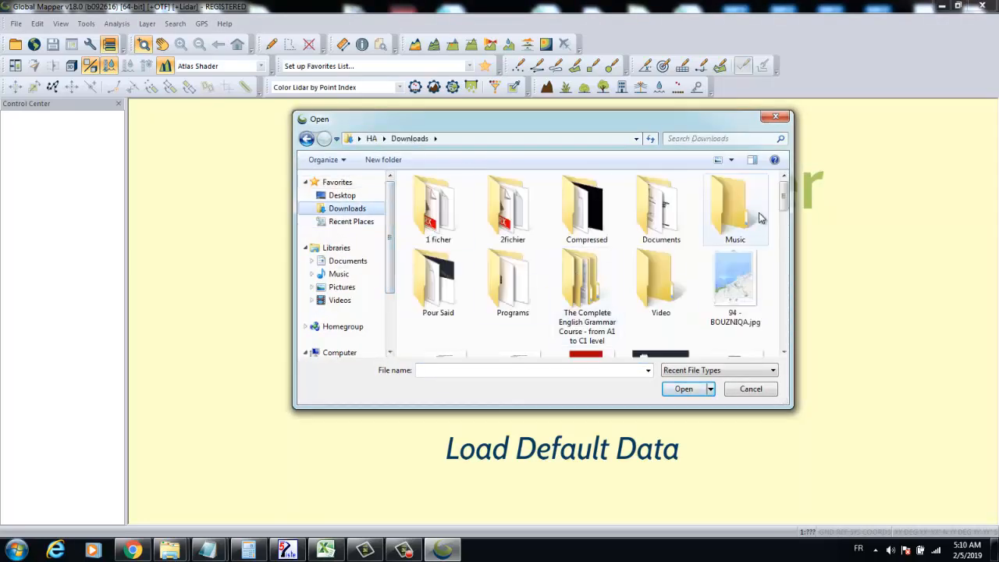
scroll(784, 202, down, 3)
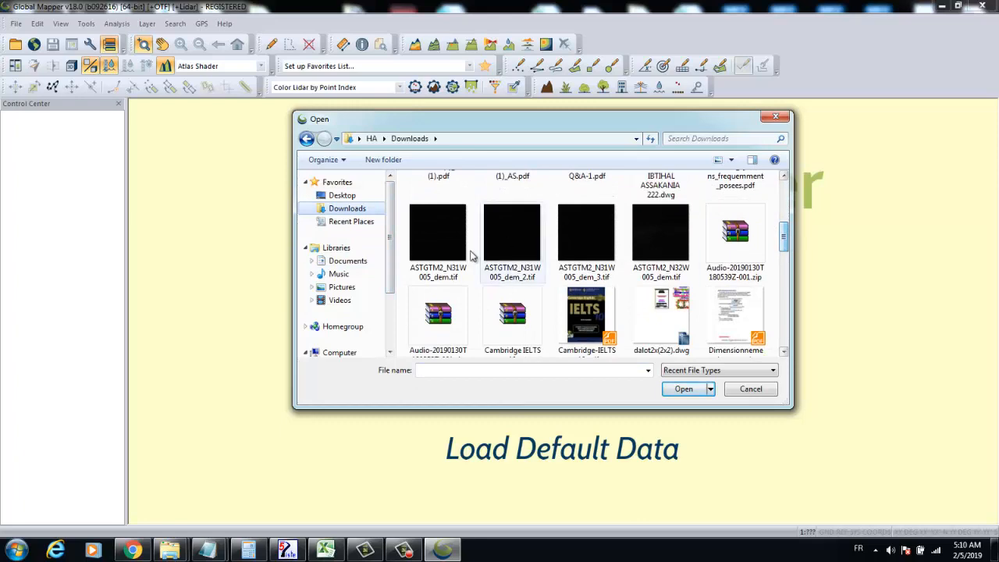
click(438, 238)
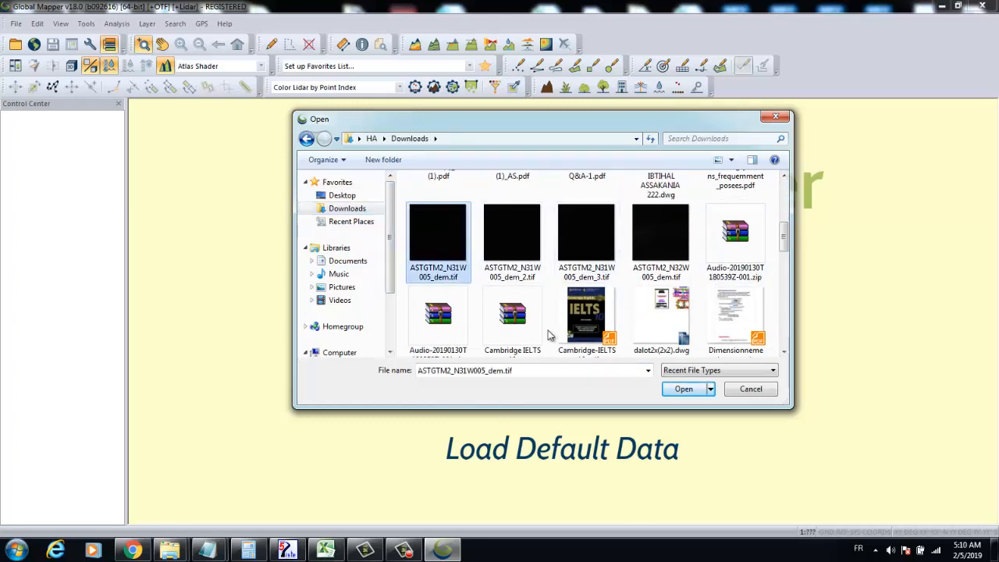
click(670, 390)
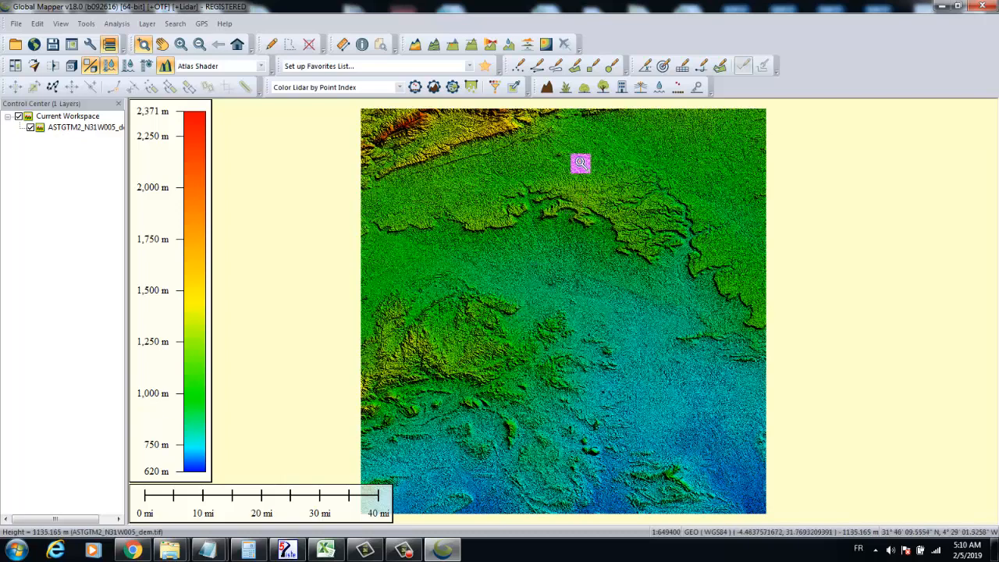
Draw an unclassified line feature about 19.2 miles long across the west-central terrain, keeping the default feature settings.
click(538, 67)
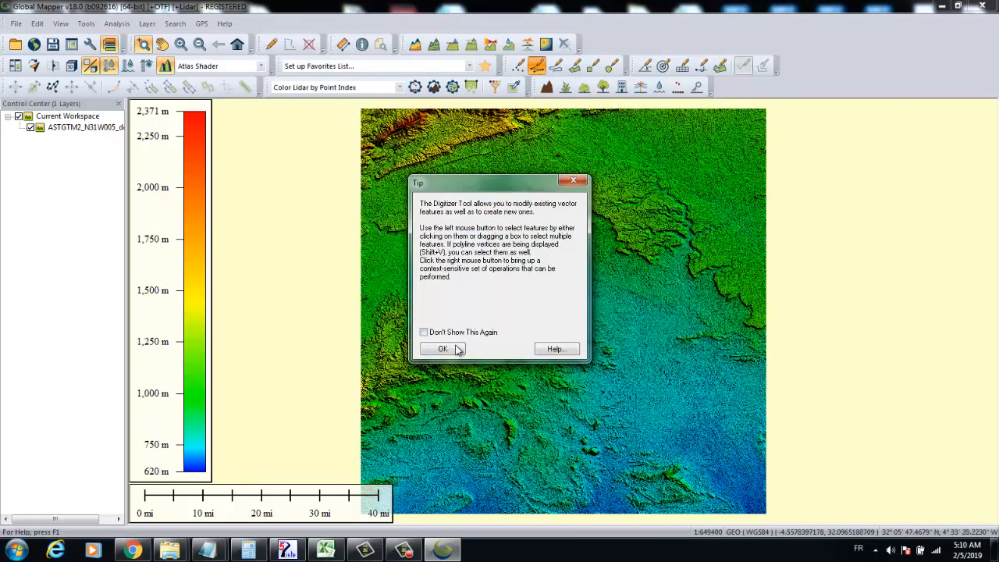
click(449, 350)
click(425, 299)
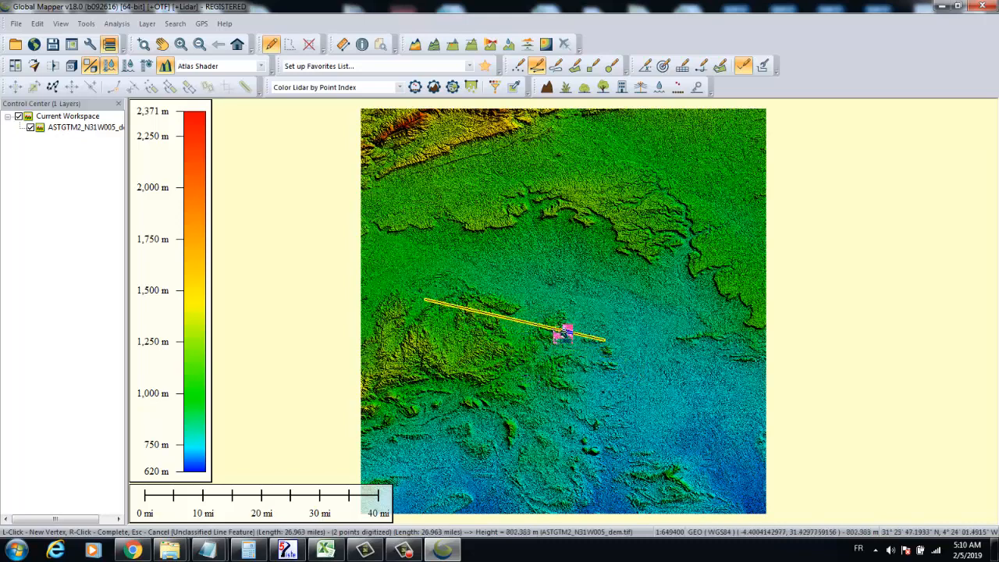
click(544, 339)
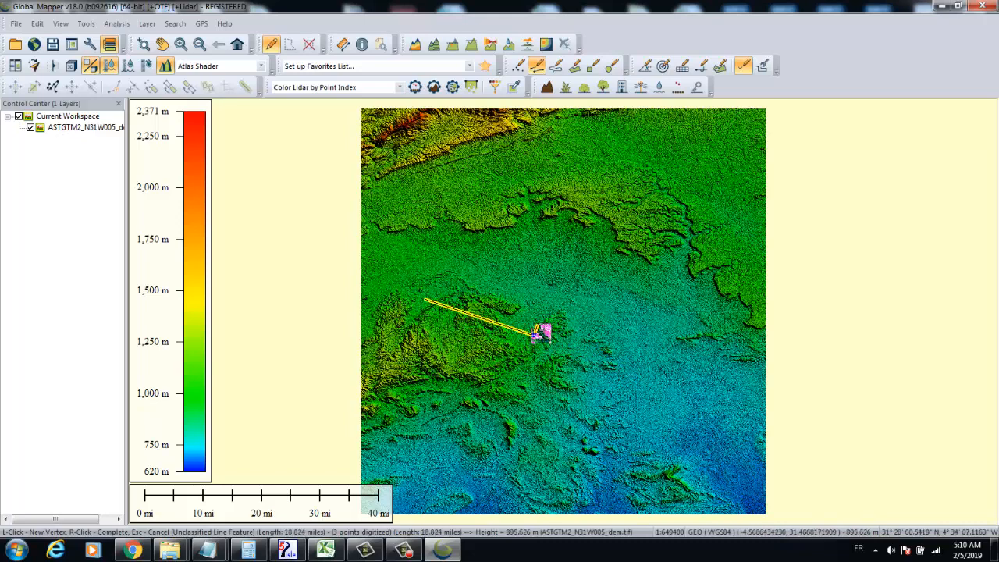
right_click(551, 340)
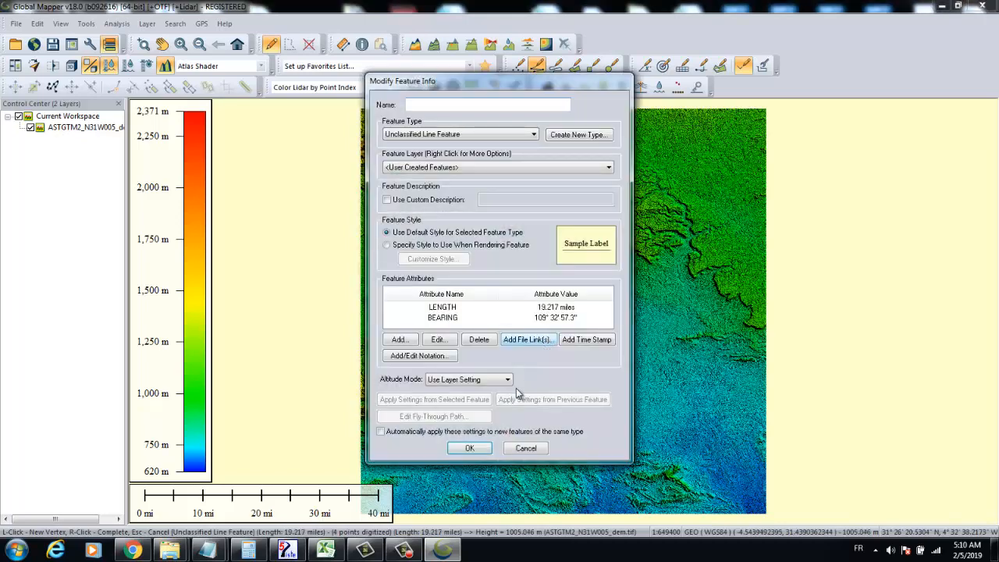
click(488, 452)
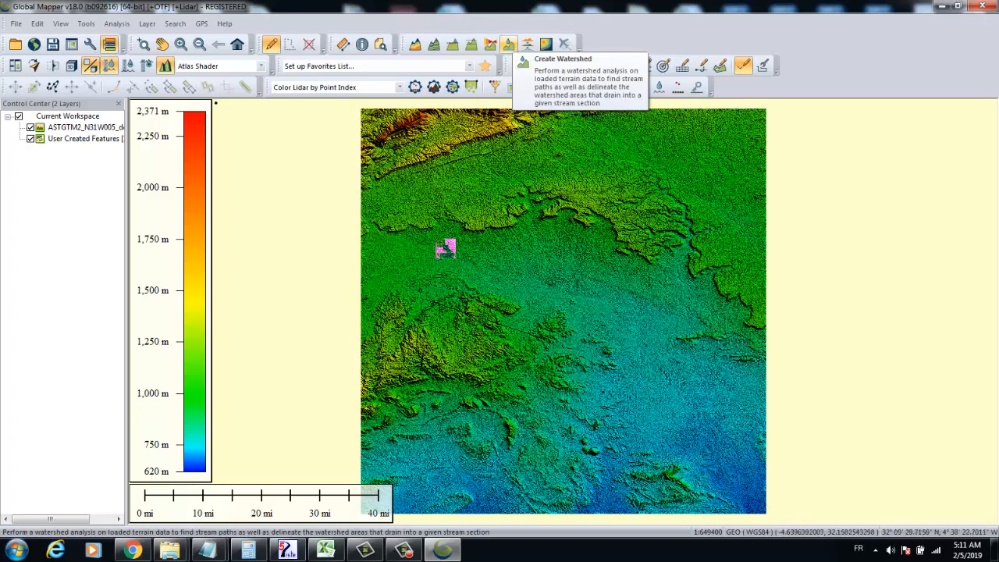
click(404, 550)
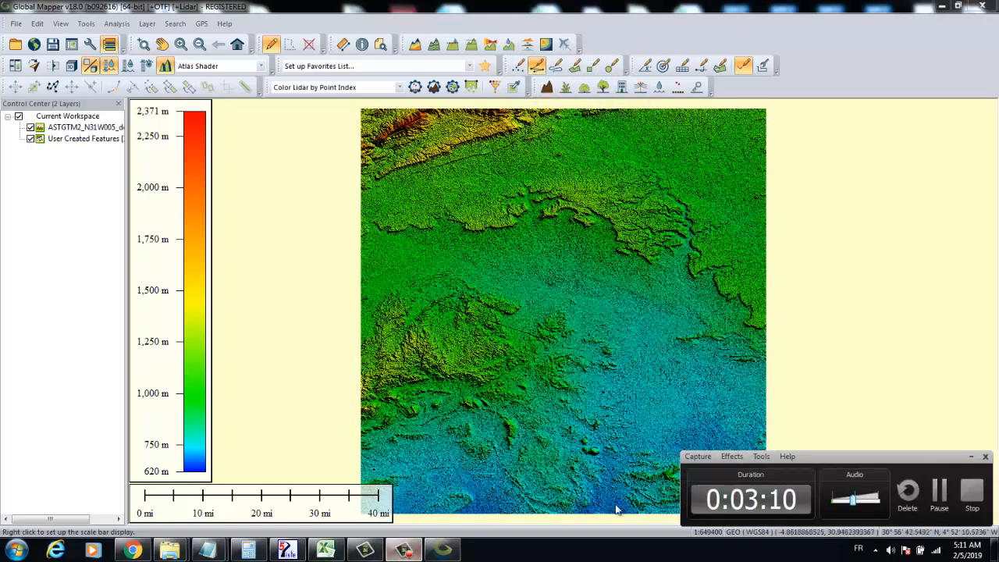
click(943, 493)
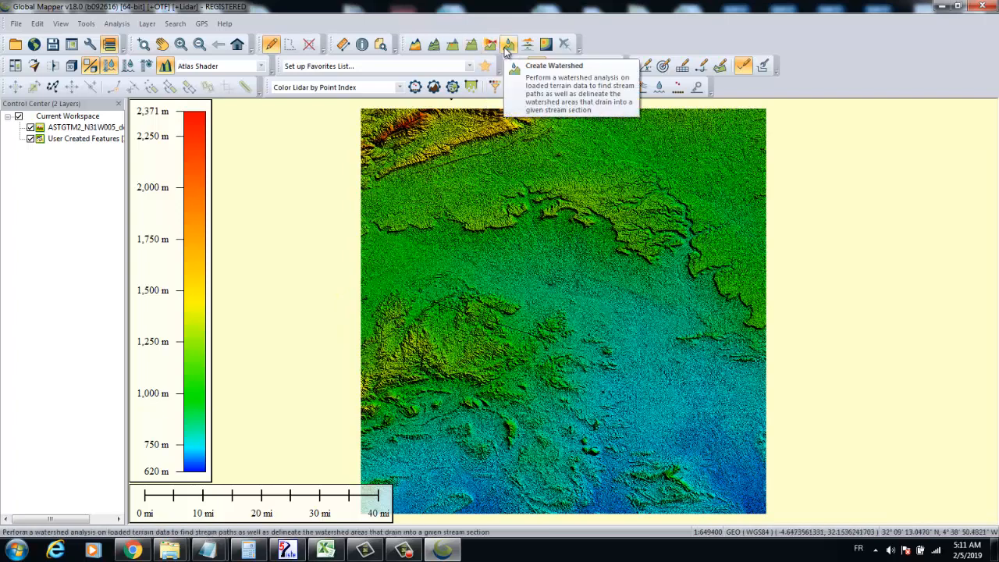
Generate the watershed for the loaded terrain, using a stream drainage area of 1000 hectares as the stream threshold.
click(507, 46)
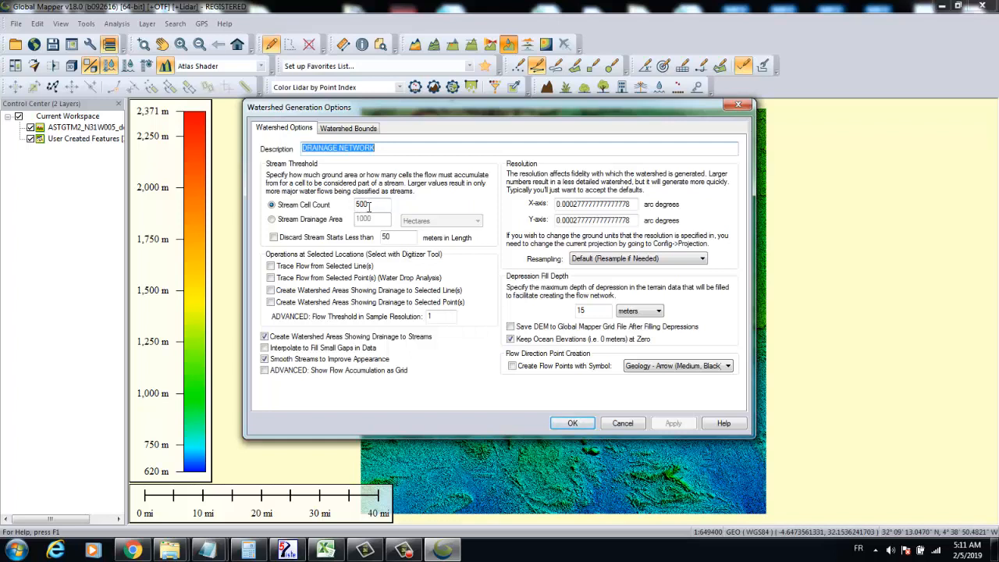
click(327, 222)
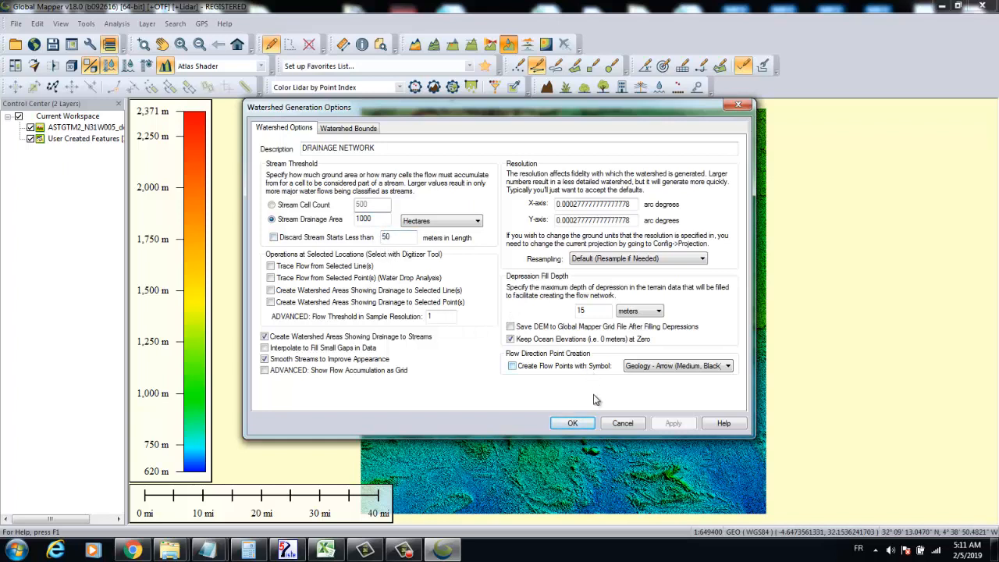
click(571, 424)
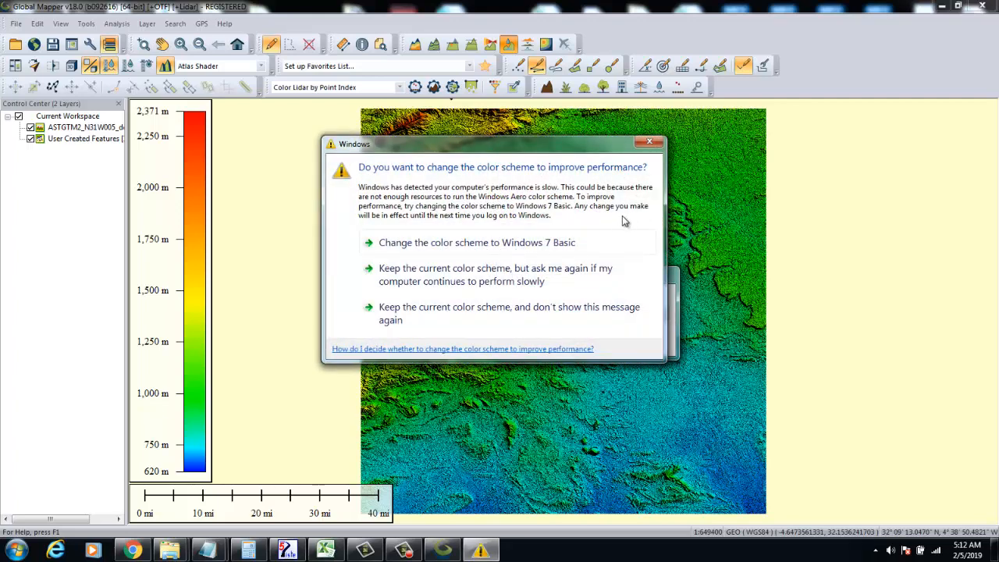
click(640, 142)
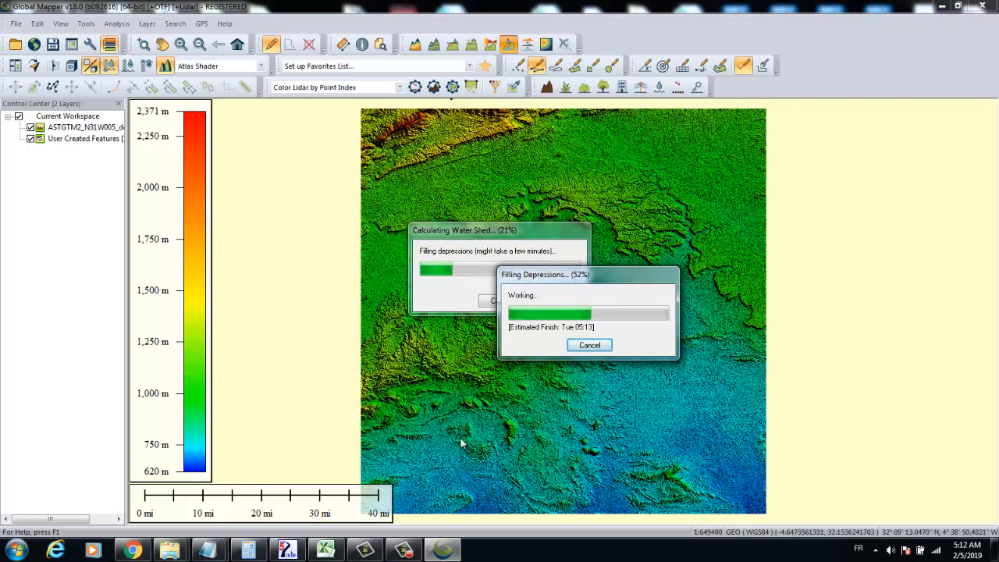
click(405, 551)
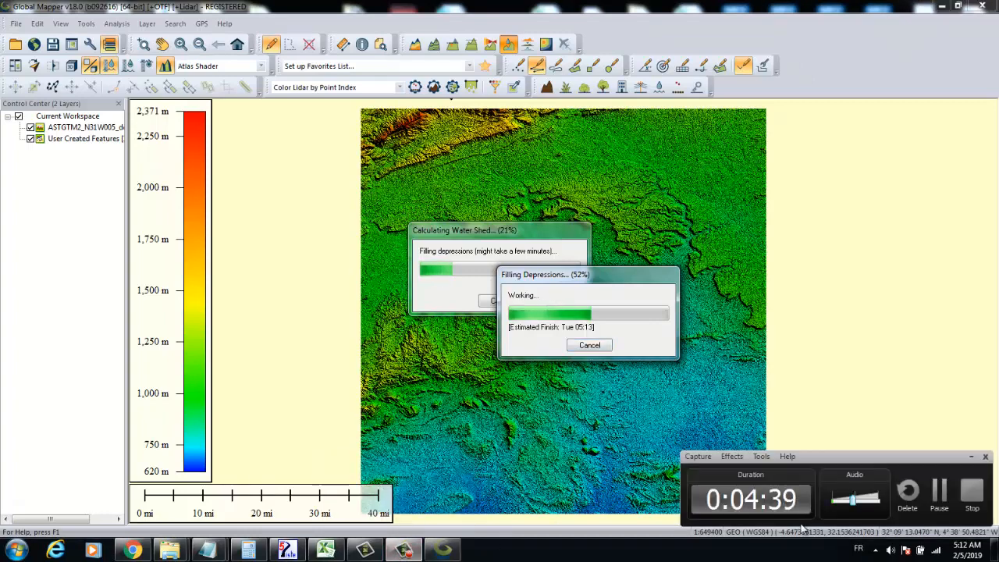
click(940, 492)
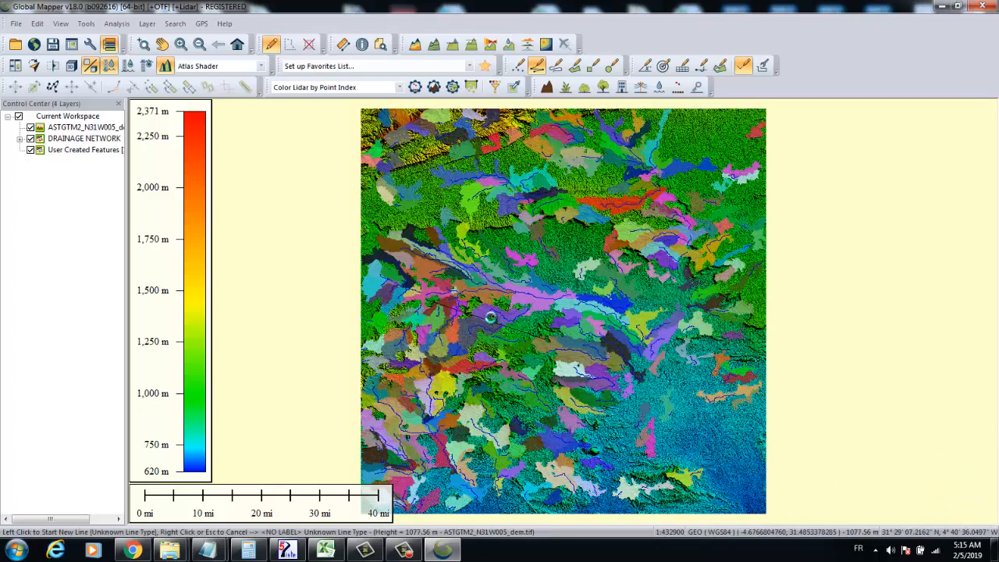
scroll(490, 317, up, 1)
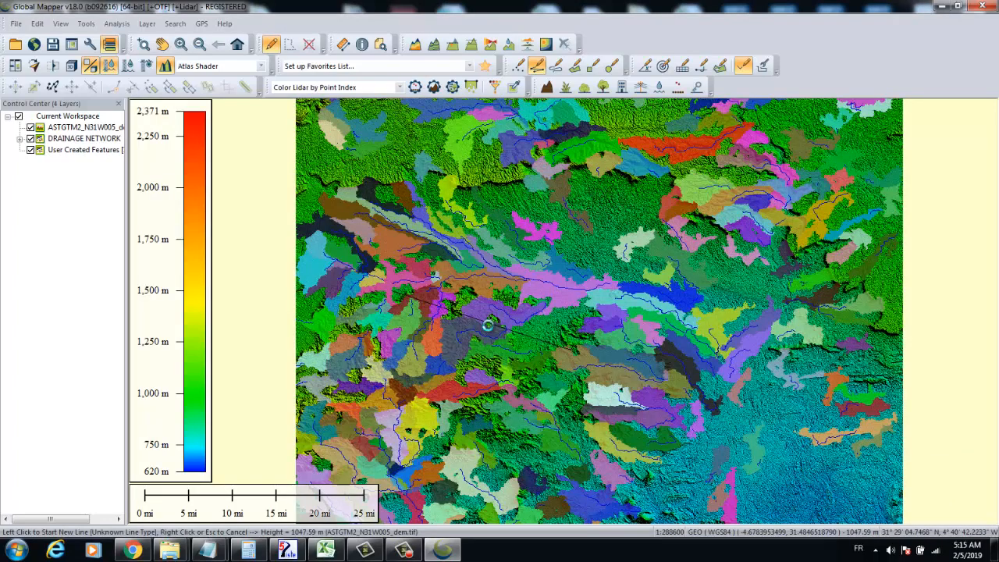
Examine the generated watersheds and stream lines around the drawn line in the west-central terrain, both close up and across the whole tile.
scroll(497, 381, up, 1)
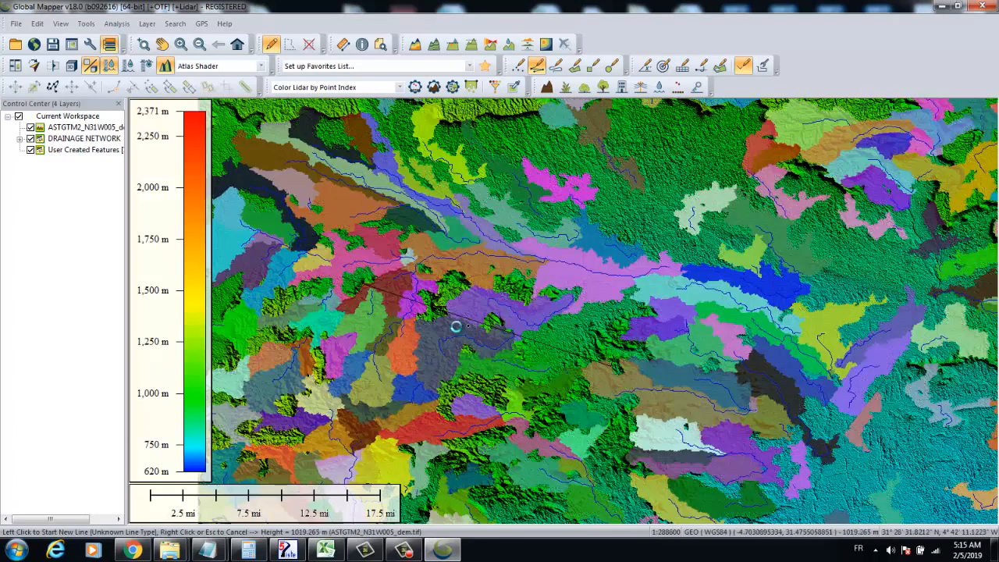
scroll(456, 329, up, 1)
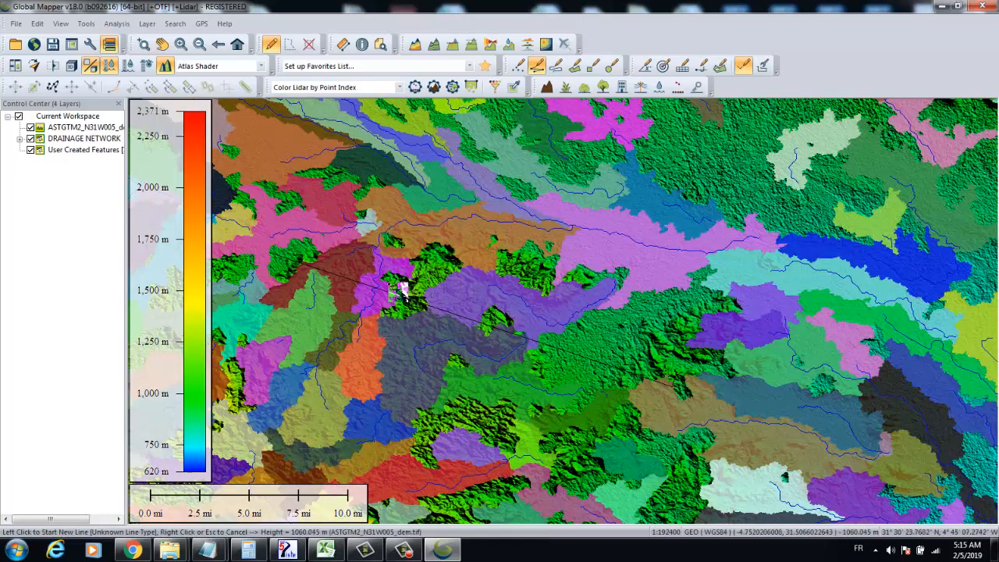
scroll(492, 357, up, 1)
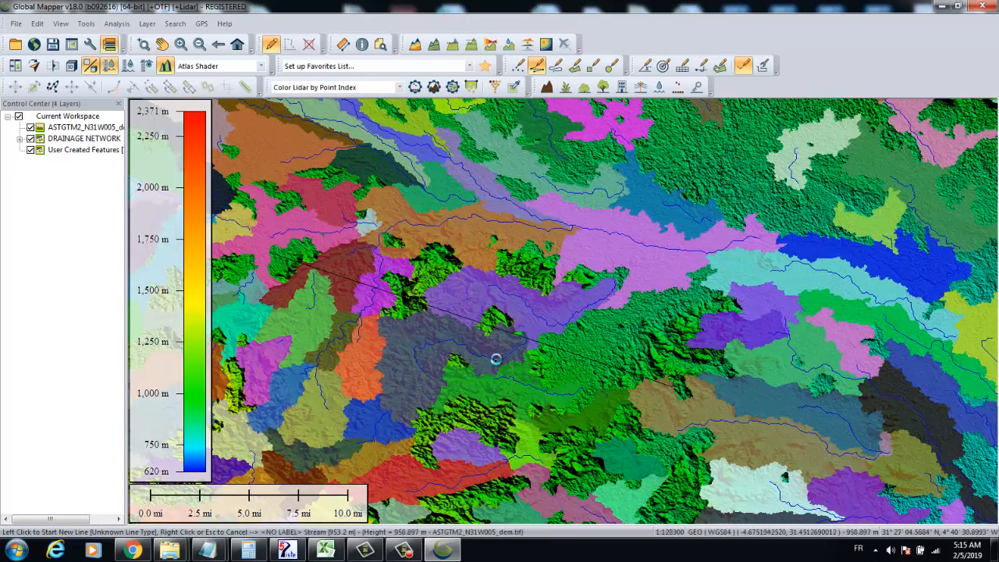
scroll(499, 364, up, 1)
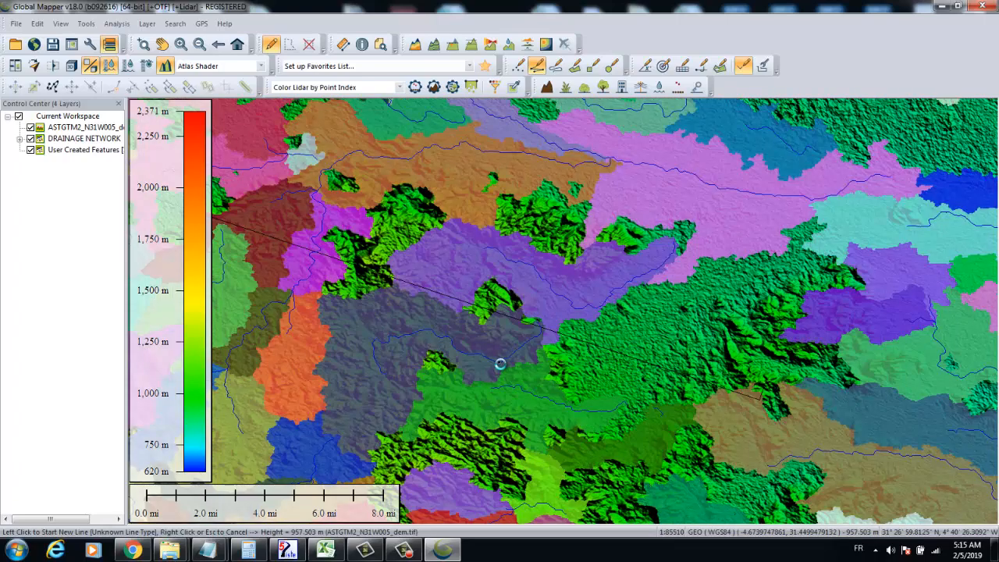
scroll(499, 364, up, 1)
scroll(547, 318, up, 1)
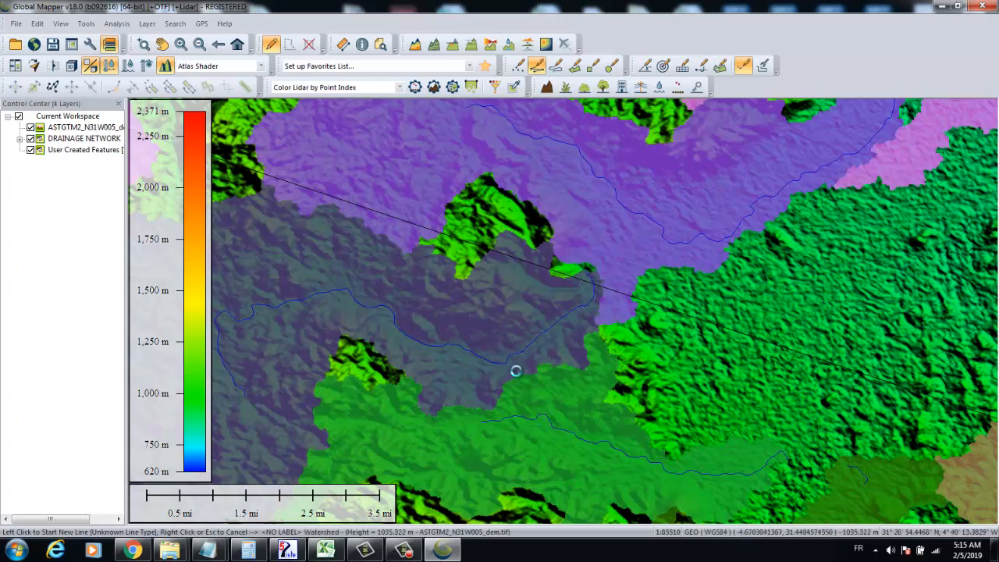
scroll(475, 279, down, 1)
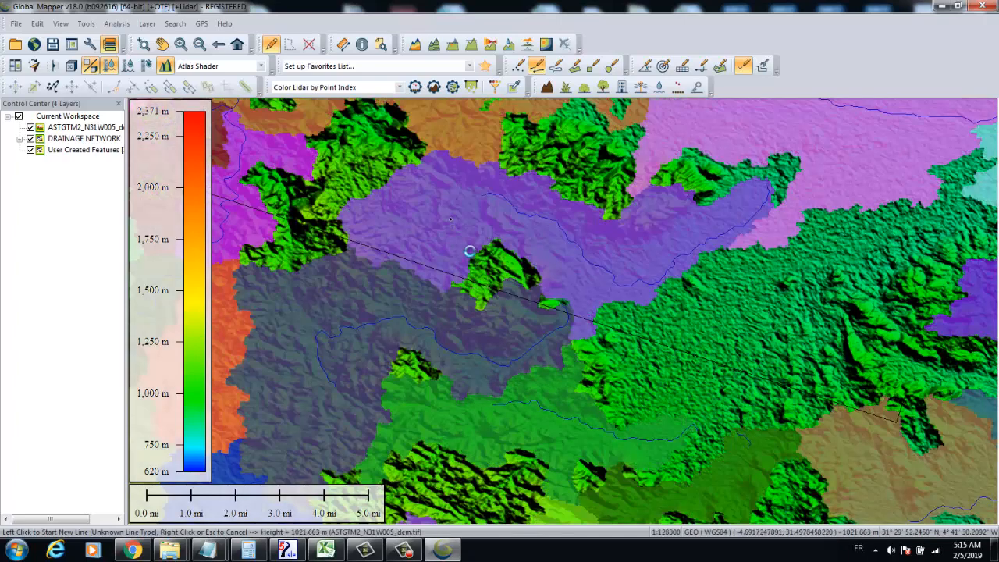
scroll(473, 246, down, 1)
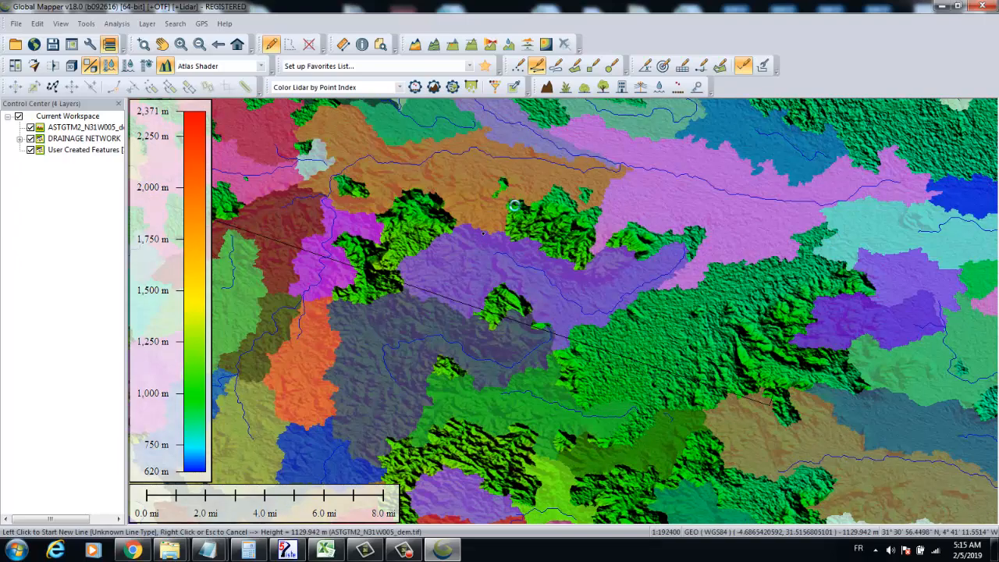
scroll(474, 242, down, 1)
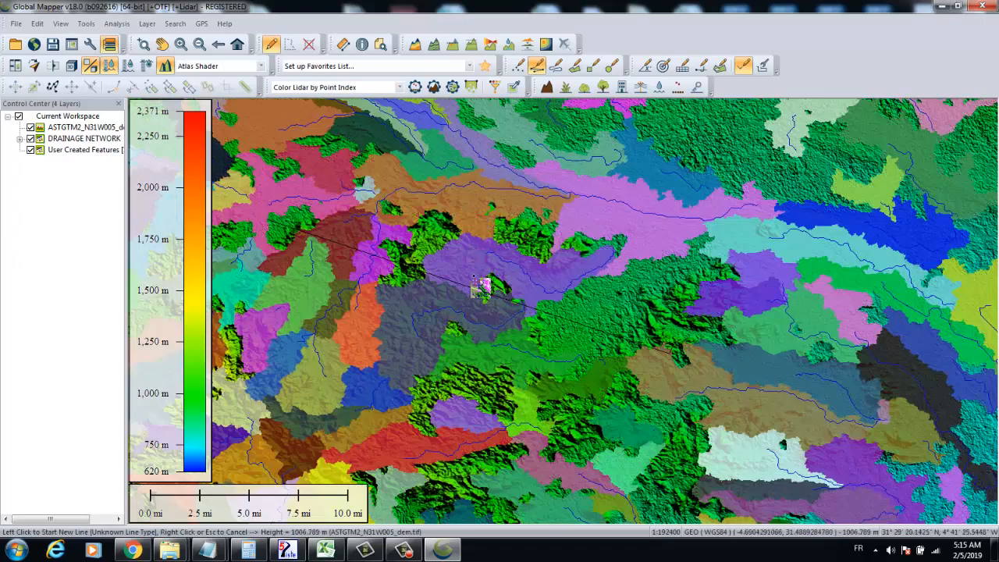
scroll(466, 267, down, 1)
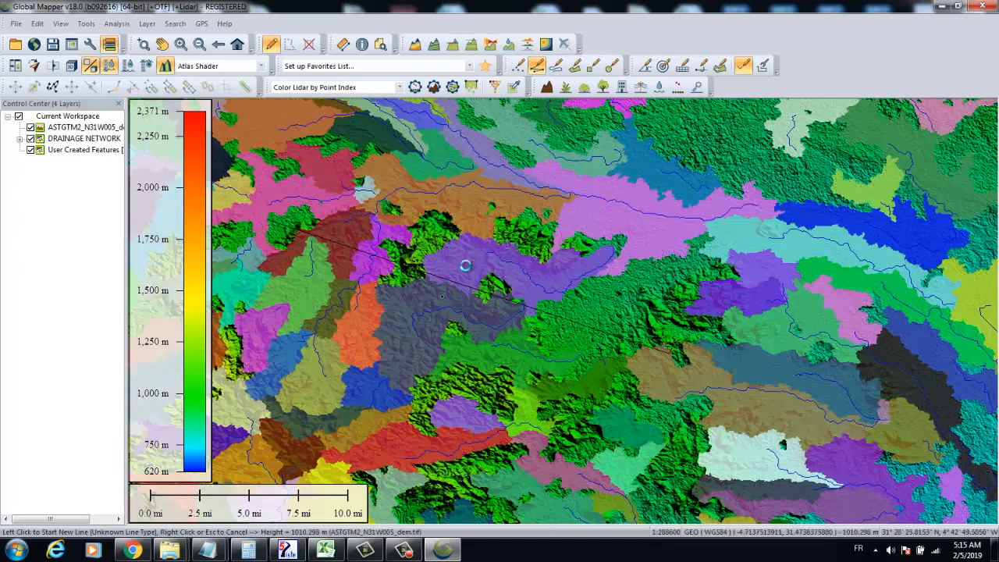
scroll(465, 263, down, 1)
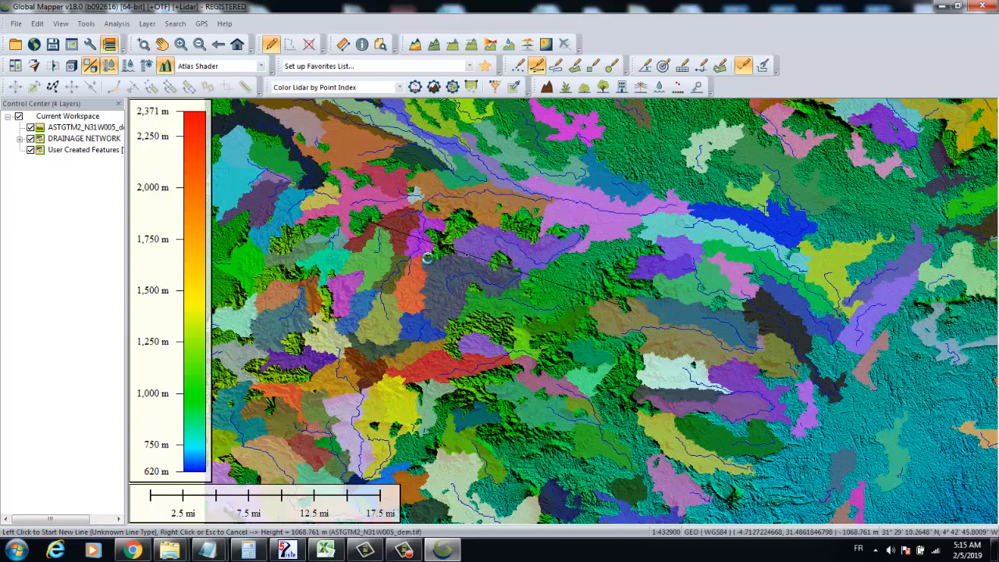
scroll(406, 267, down, 1)
scroll(406, 255, down, 1)
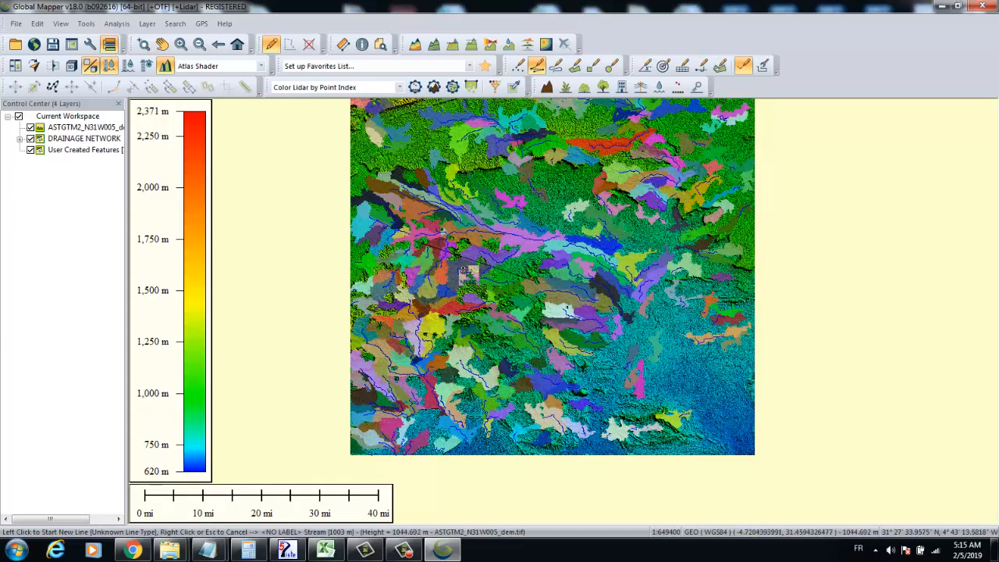
scroll(459, 269, up, 1)
scroll(459, 268, up, 1)
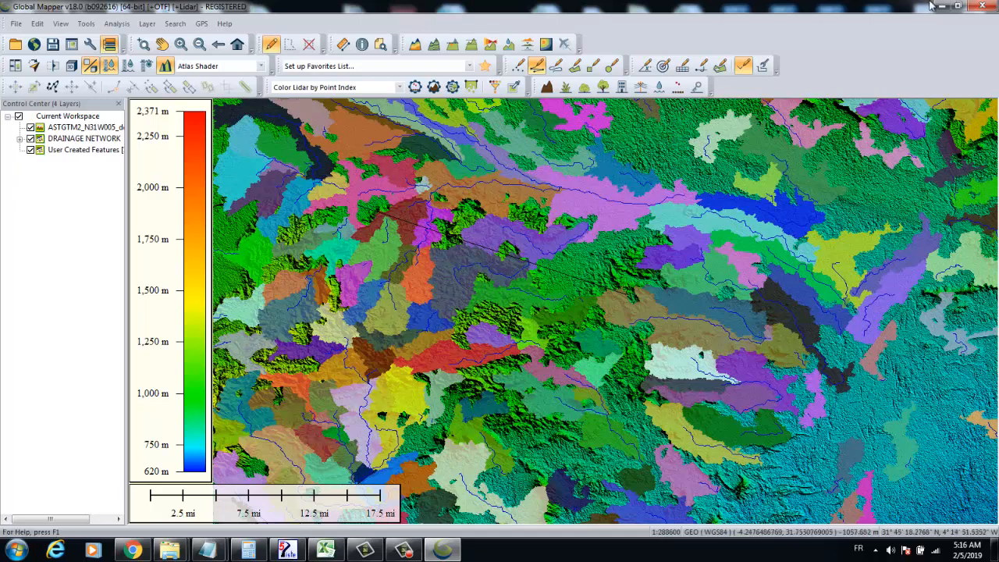
Close Global Mapper without saving the workspace changes, and switch to the Camtasia recorder window.
click(982, 6)
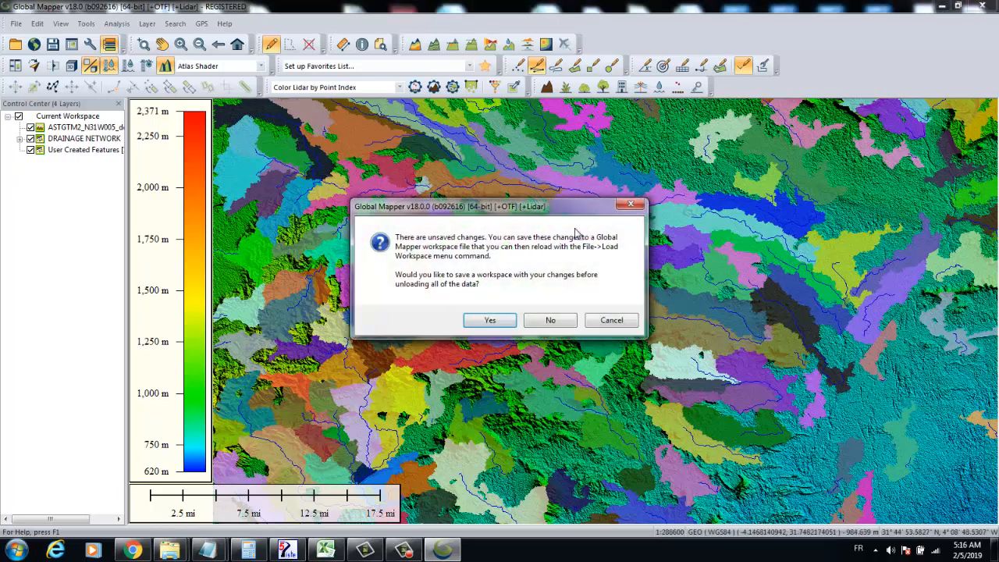
click(564, 321)
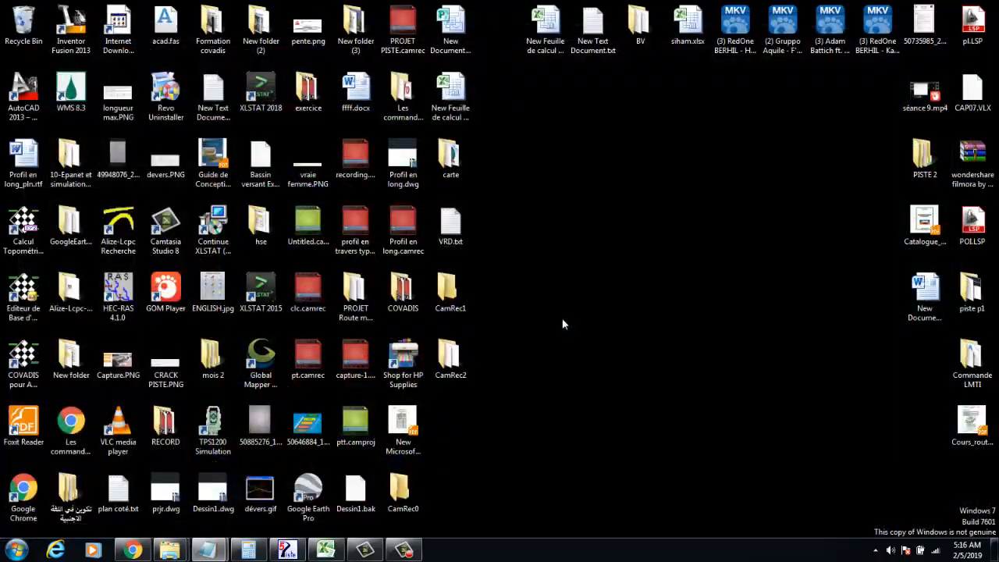
click(408, 549)
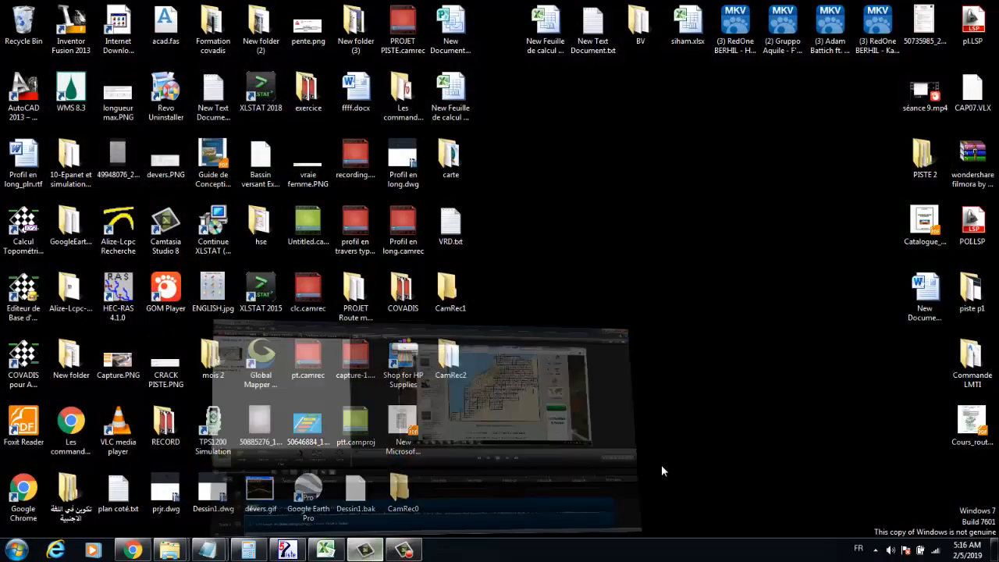
click(404, 549)
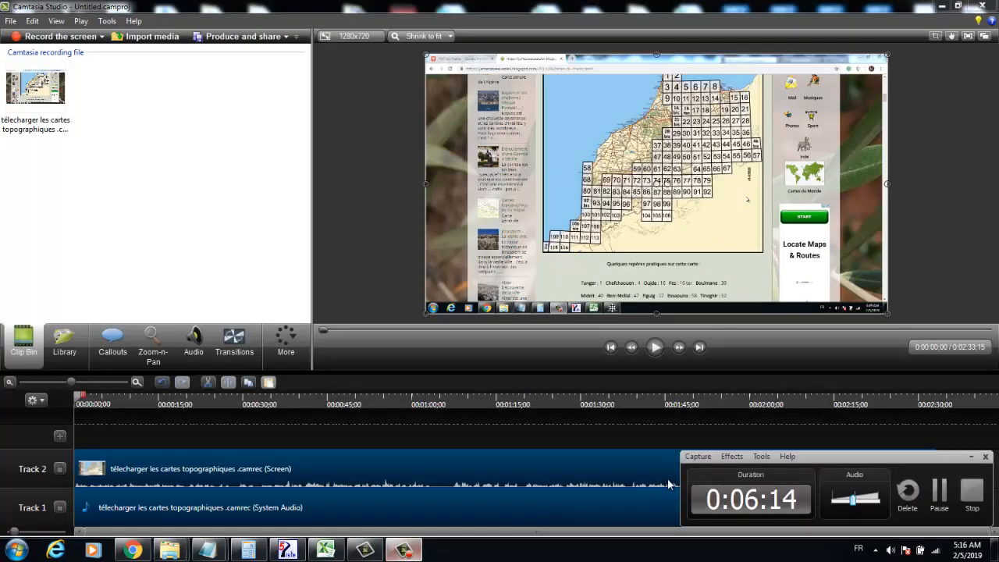